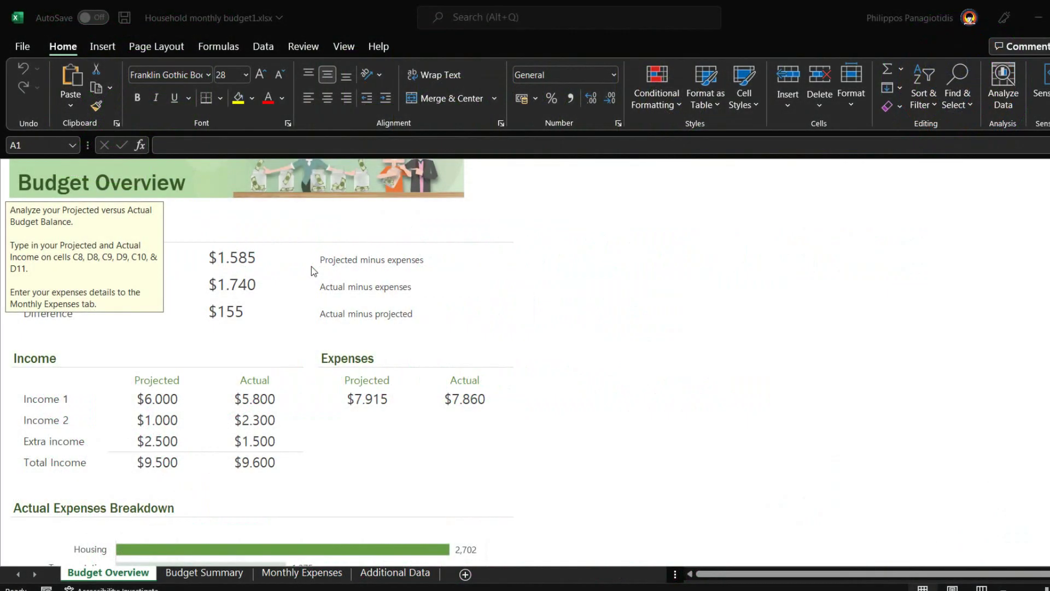
# Step: Look over the Budget Overview sheet, selecting the Projected minus expenses cell and then C2
pyautogui.scroll(-1, 314, 270)
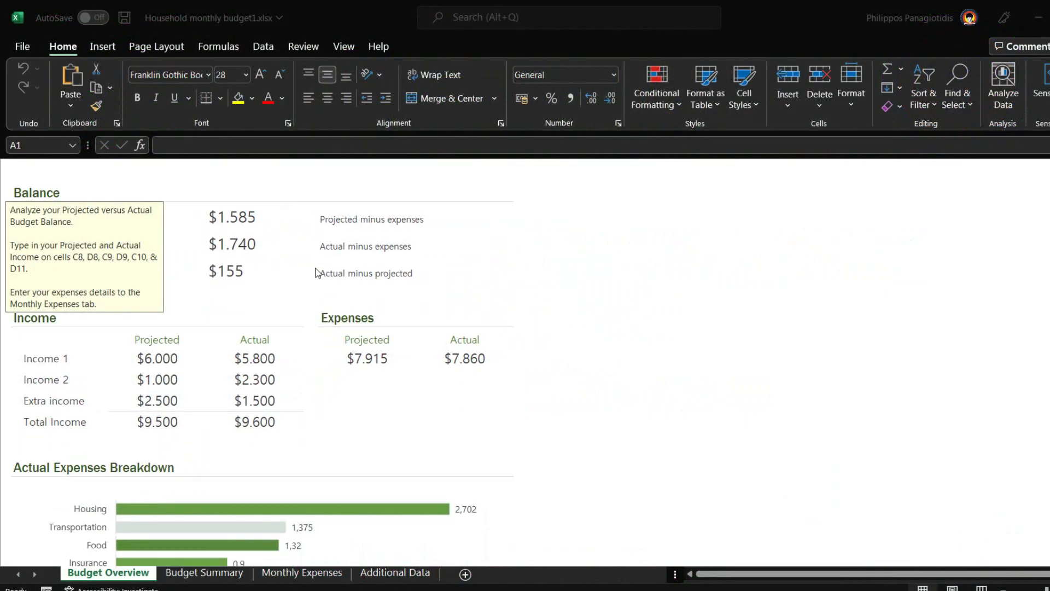
pyautogui.scroll(-3, 314, 272)
pyautogui.scroll(-3, 314, 272)
pyautogui.scroll(-1, 316, 274)
pyautogui.scroll(1, 318, 276)
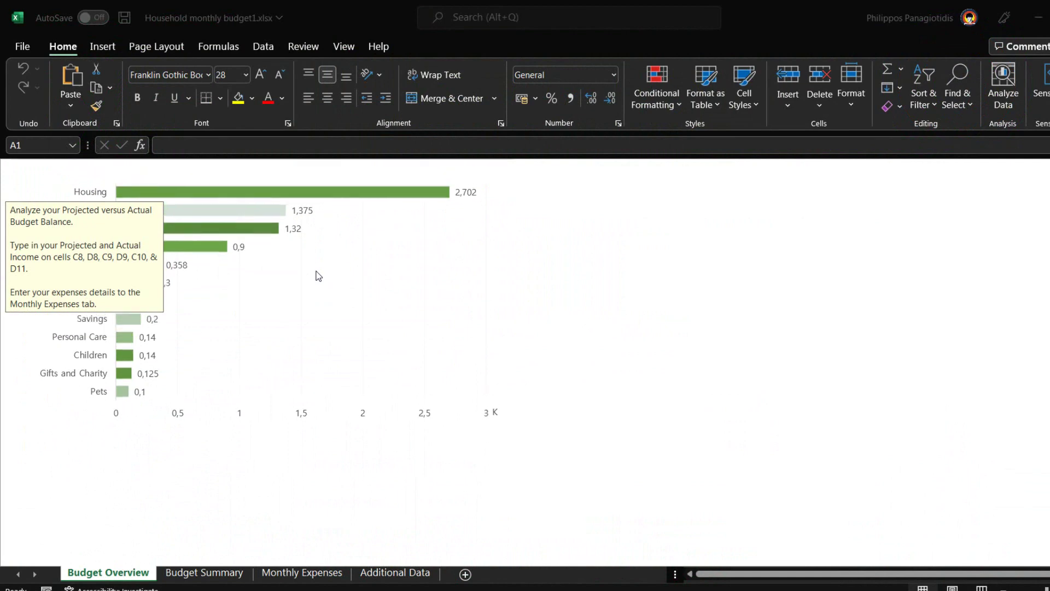
pyautogui.scroll(3, 318, 275)
pyautogui.scroll(4, 319, 275)
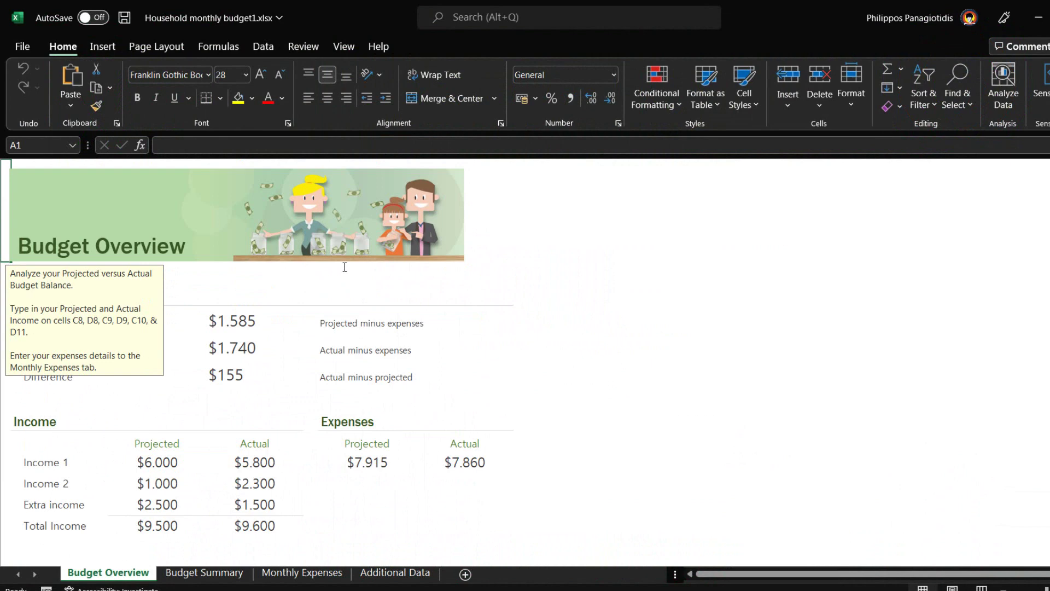
pyautogui.click(350, 323)
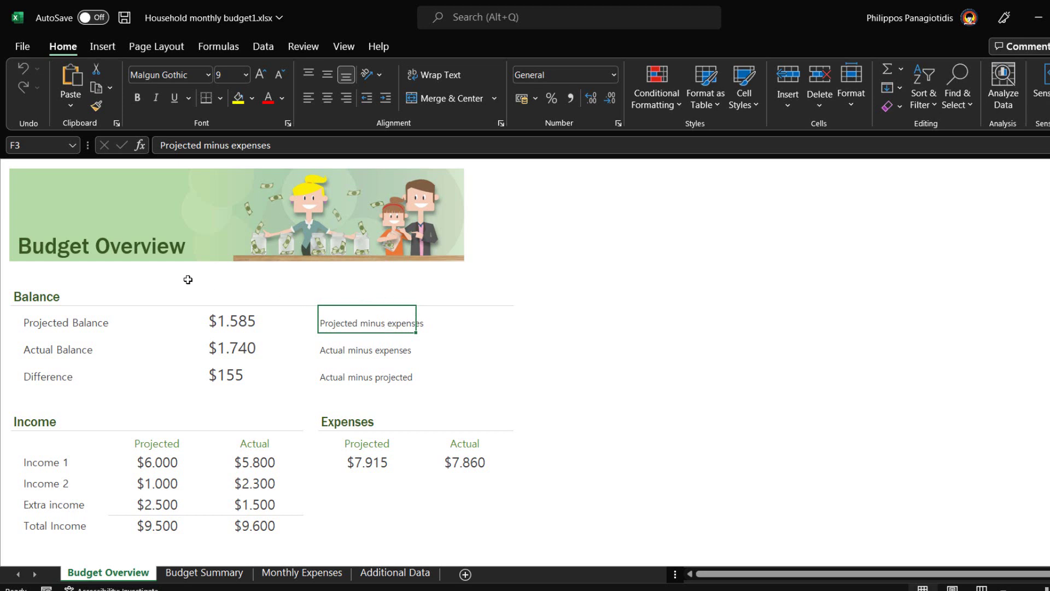
pyautogui.click(150, 280)
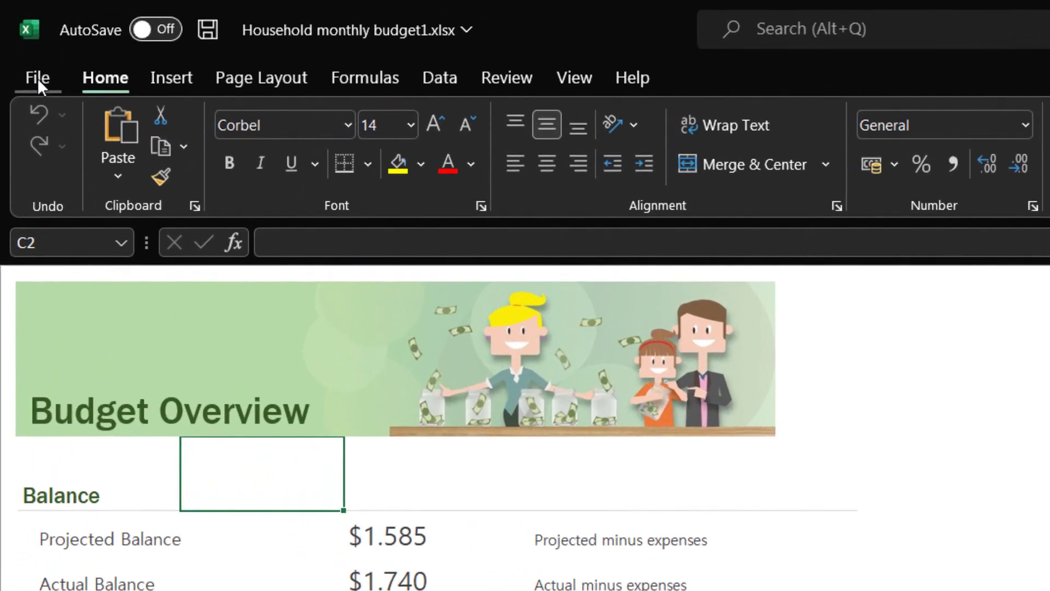
# Step: Turn on 'Show Paste Options button when content is pasted' in Excel's Advanced options and confirm
pyautogui.click(30, 63)
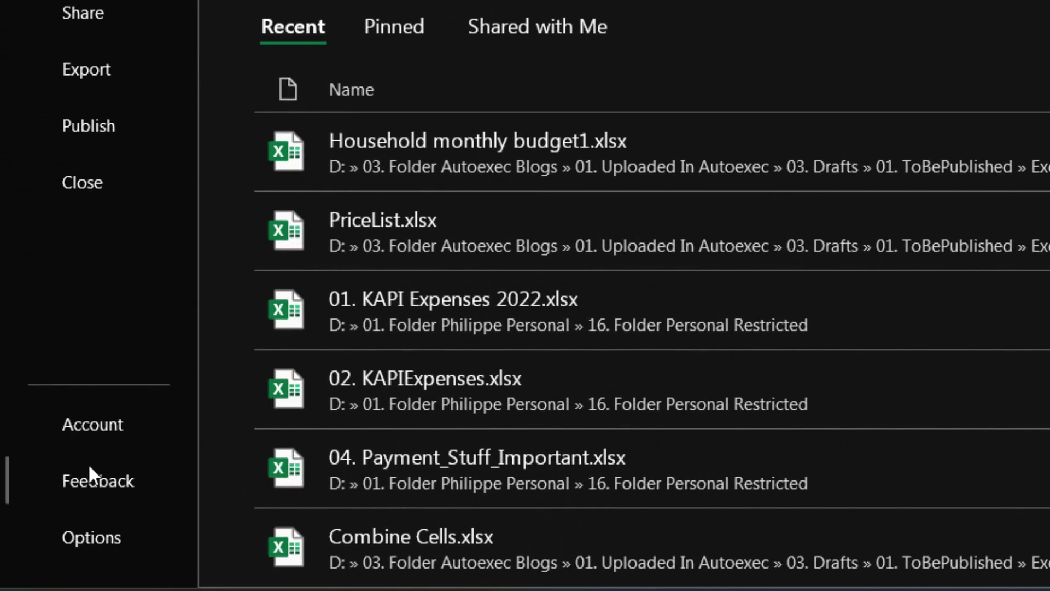
pyautogui.click(111, 541)
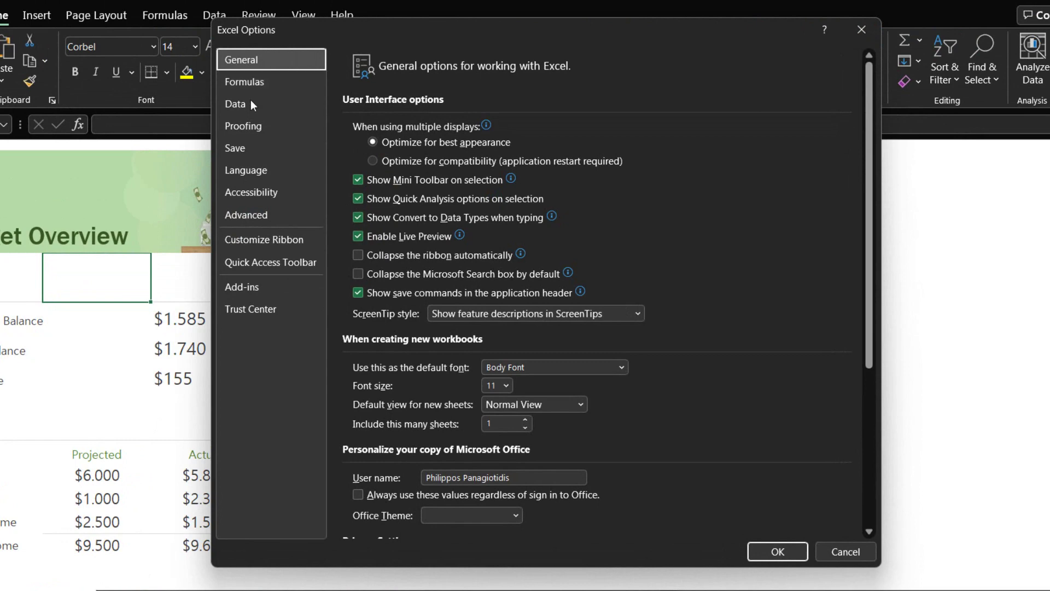
pyautogui.click(251, 214)
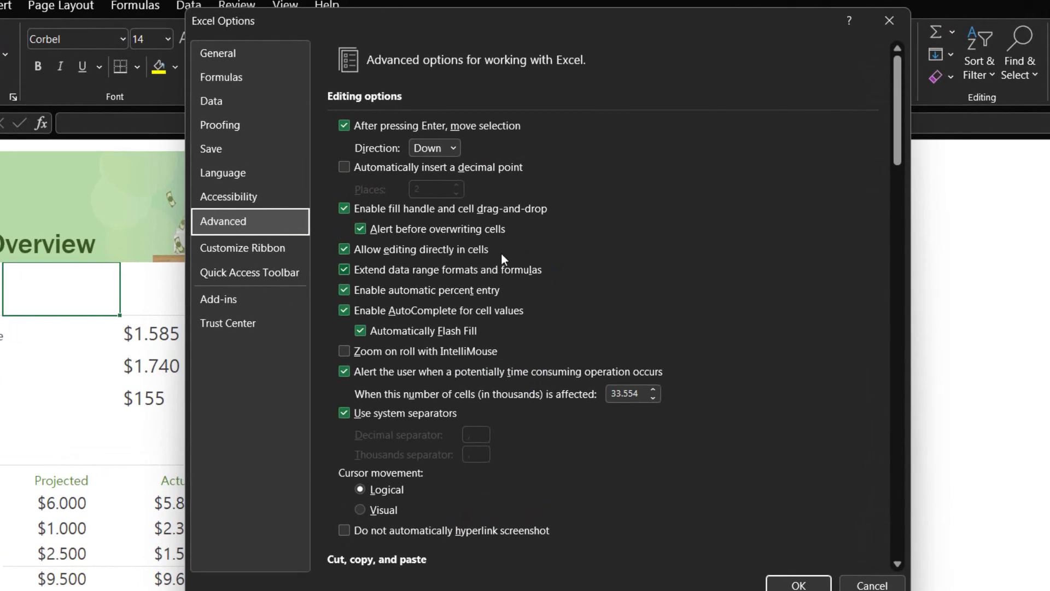
pyautogui.scroll(-1, 507, 266)
pyautogui.scroll(-1, 507, 267)
pyautogui.scroll(-2, 506, 268)
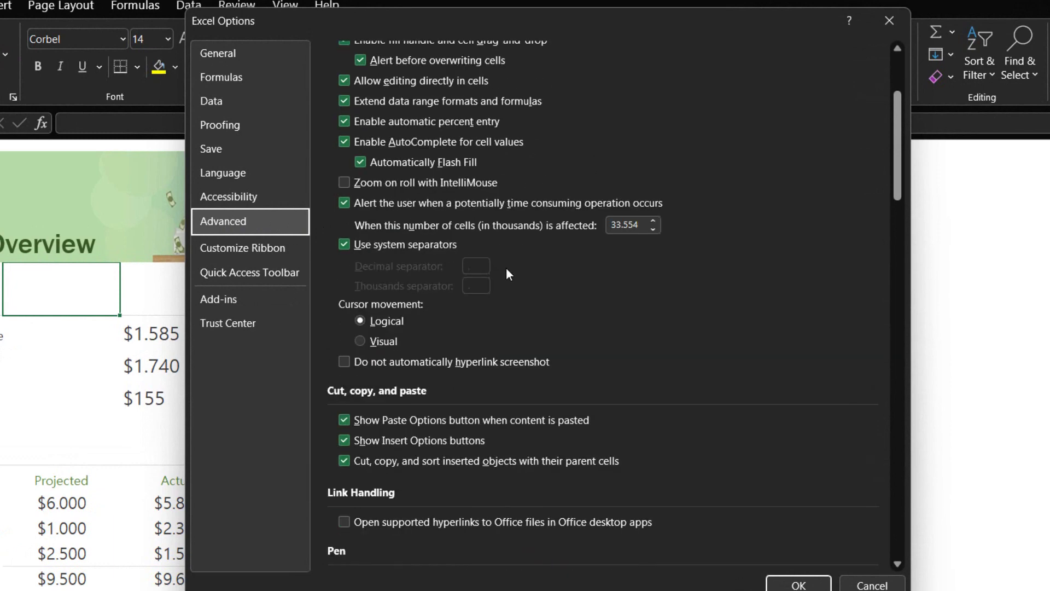
pyautogui.scroll(-1, 507, 267)
pyautogui.scroll(-1, 492, 274)
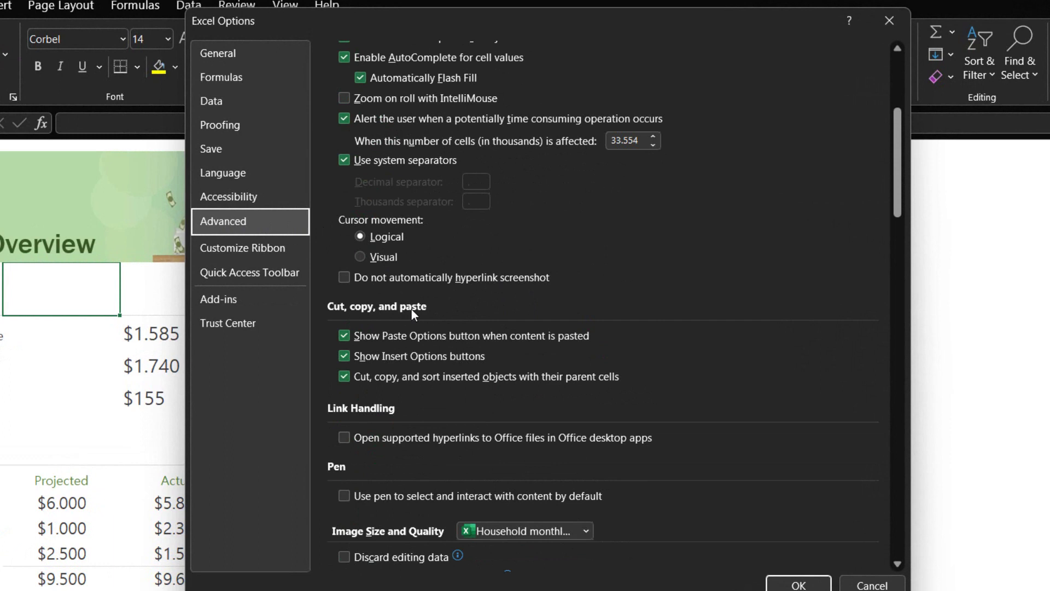
pyautogui.click(346, 339)
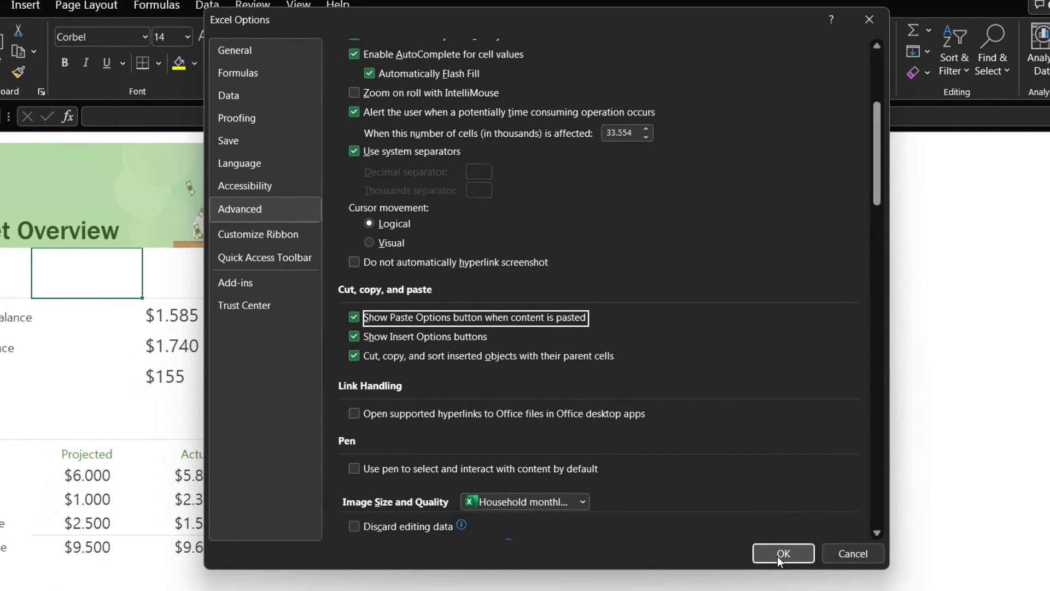
pyautogui.click(782, 554)
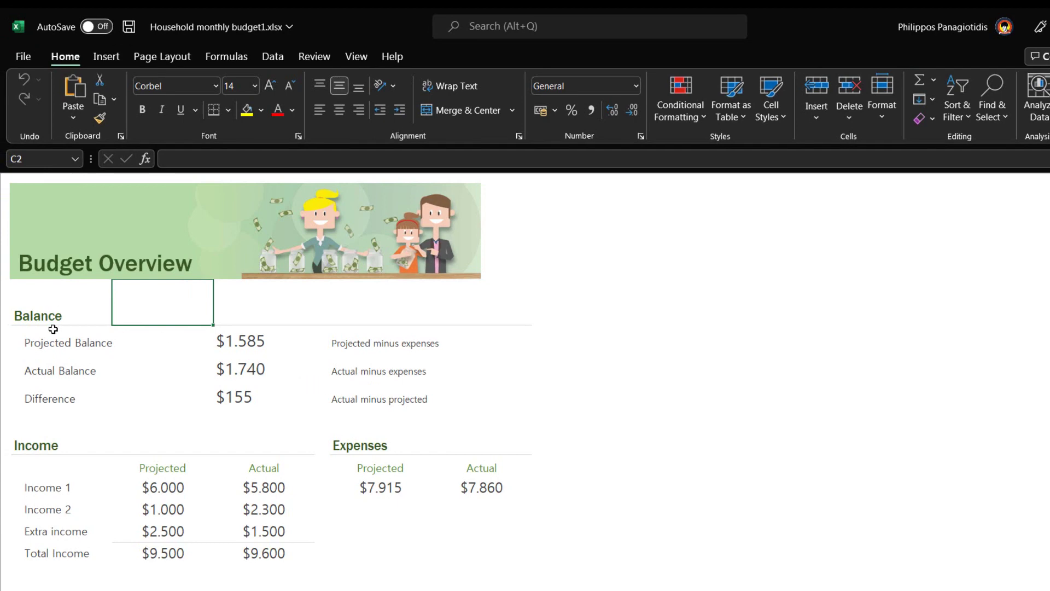
# Step: Copy the Balance, Income and Expenses block starting at B2 using the right-click Copy command
pyautogui.moveTo(24, 315)
pyautogui.mouseDown()
pyautogui.moveTo(470, 503)
pyautogui.moveTo(459, 547)
pyautogui.mouseUp()
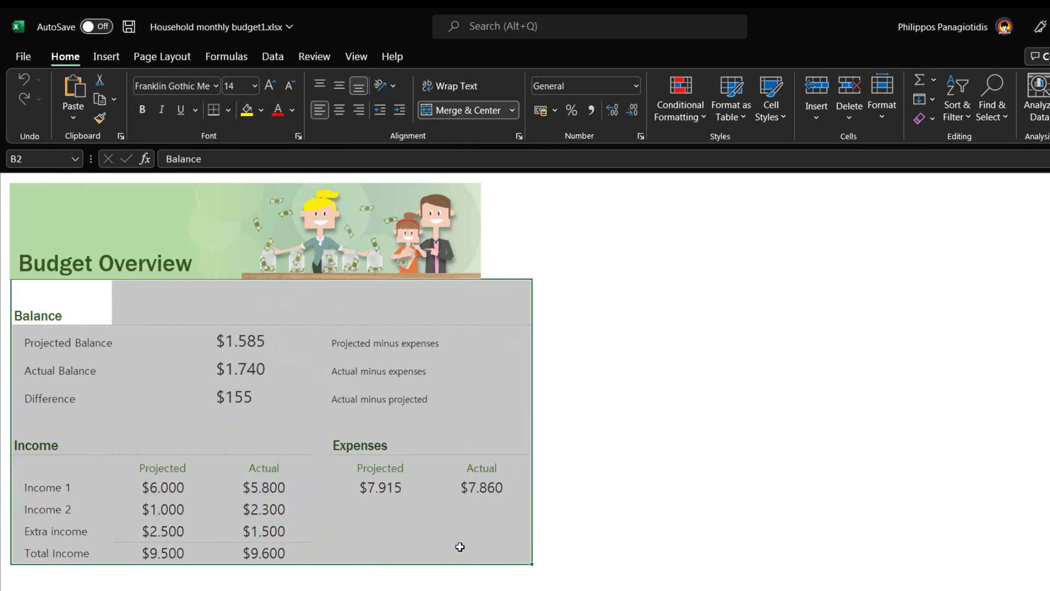
pyautogui.rightClick(447, 320)
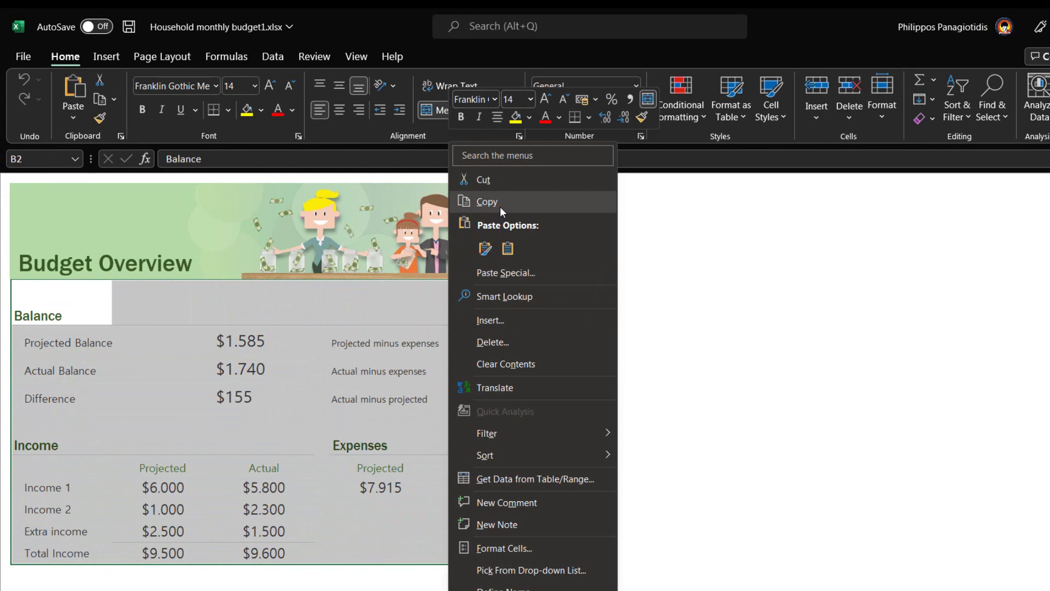
pyautogui.click(500, 206)
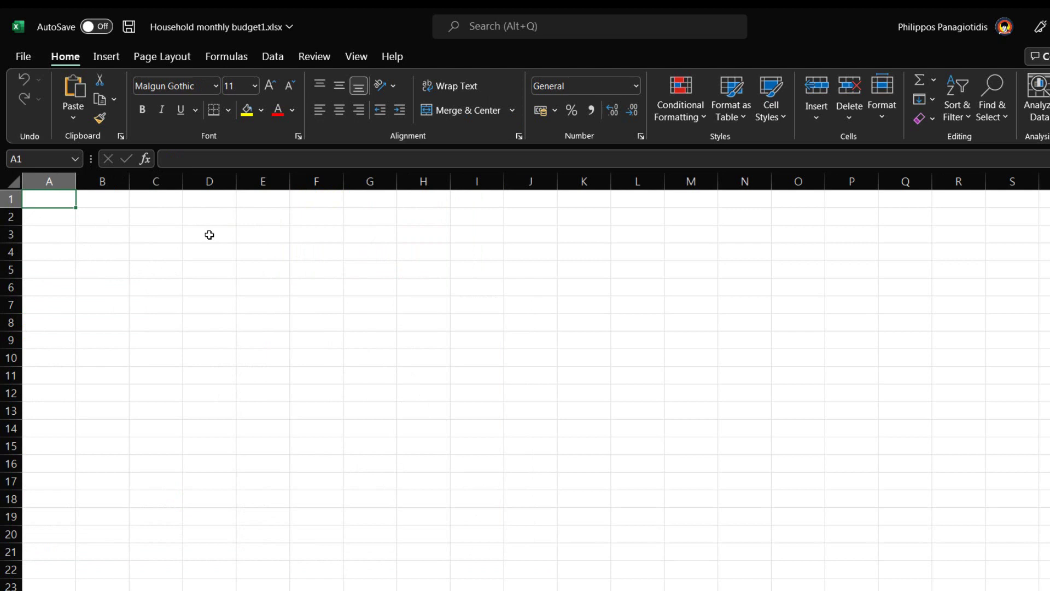
# Step: Select cell D3 on the blank sheet and bring up its right-click paste menu
pyautogui.click(210, 235)
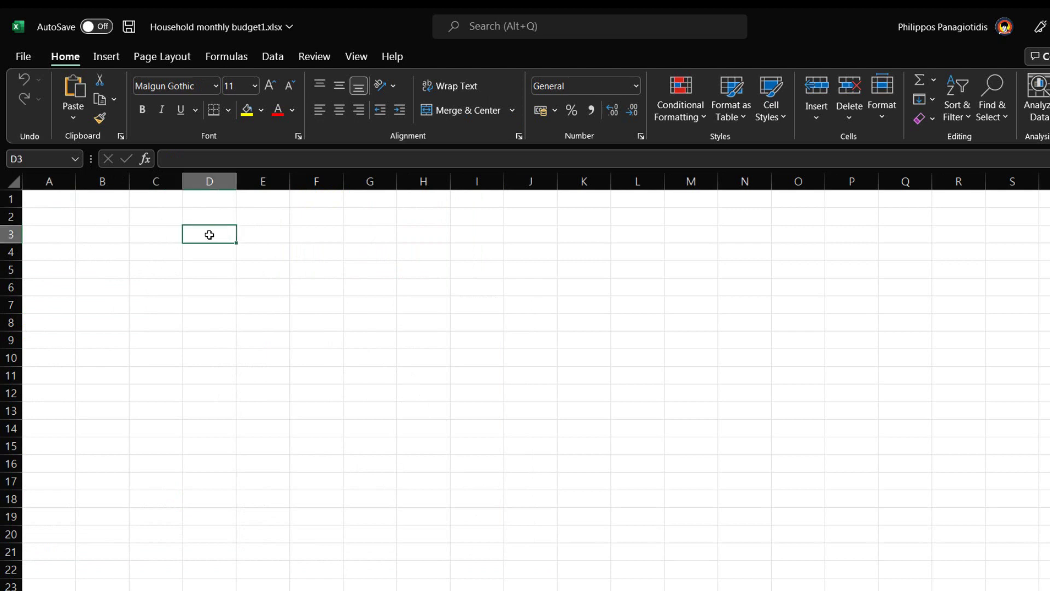
pyautogui.rightClick(209, 234)
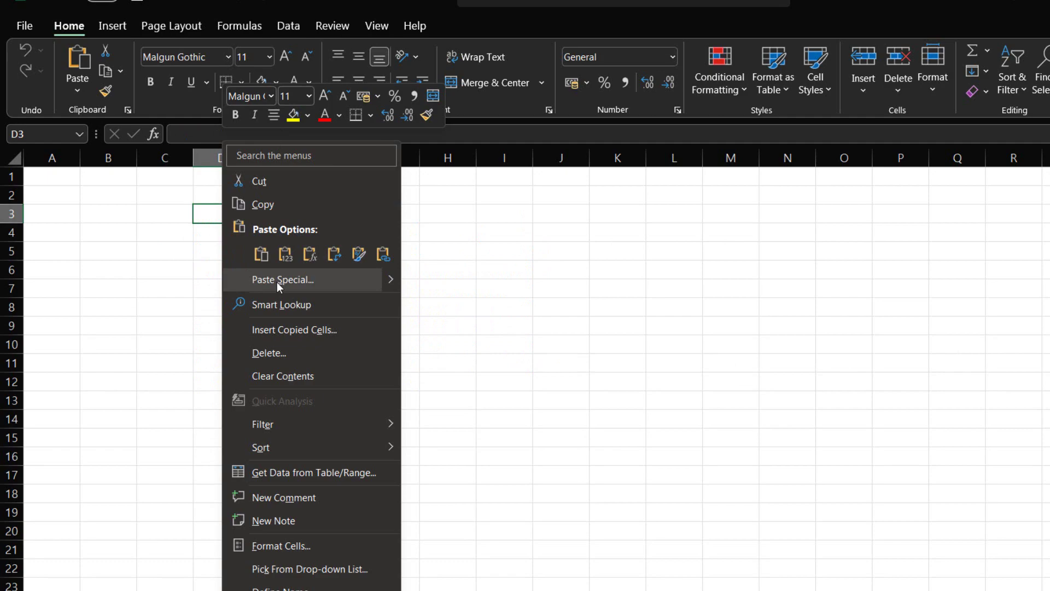
# Step: In Paste Special, cycle through Formulas, Values, Formats, Comments and Notes, Validation, ending on All using Source theme
pyautogui.click(277, 280)
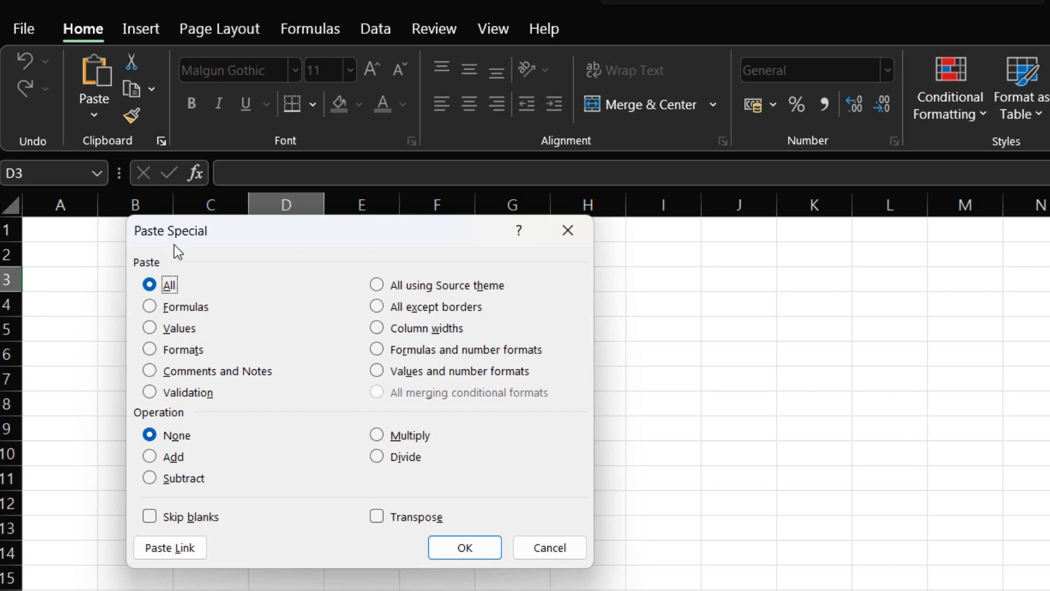
pyautogui.click(149, 305)
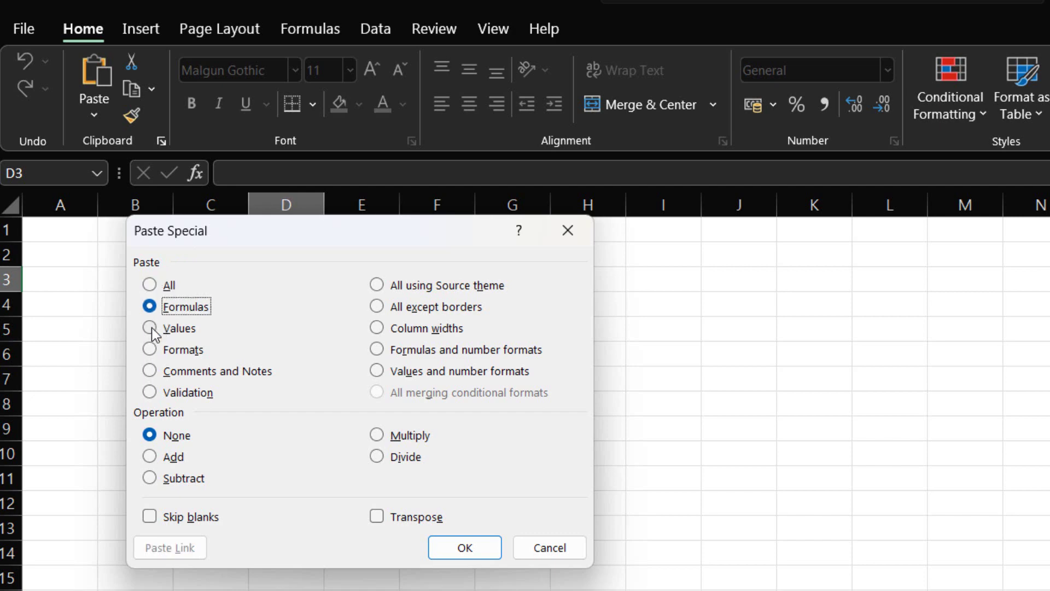
pyautogui.click(150, 327)
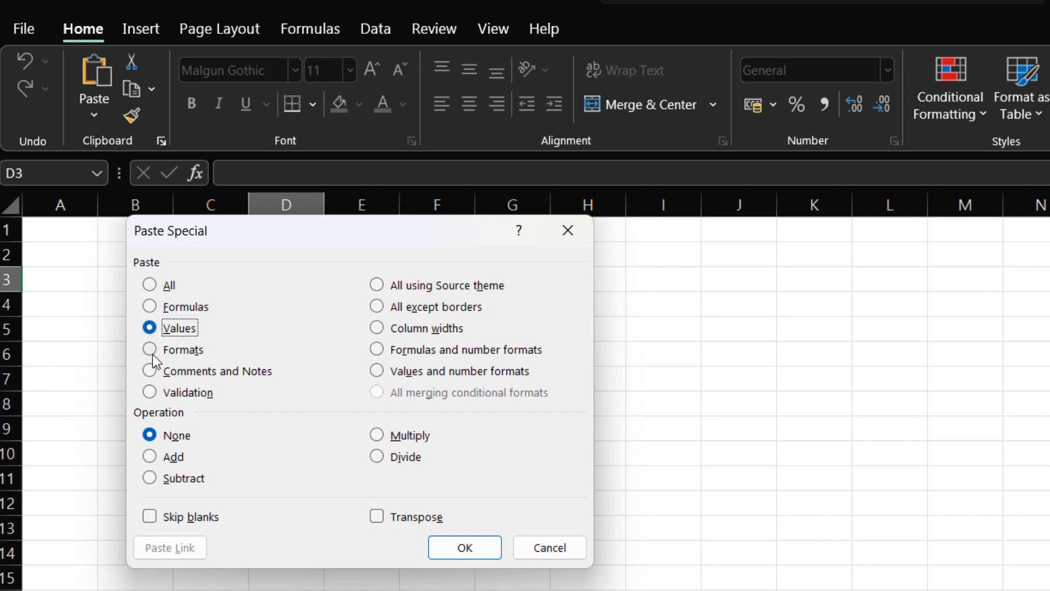
pyautogui.click(150, 350)
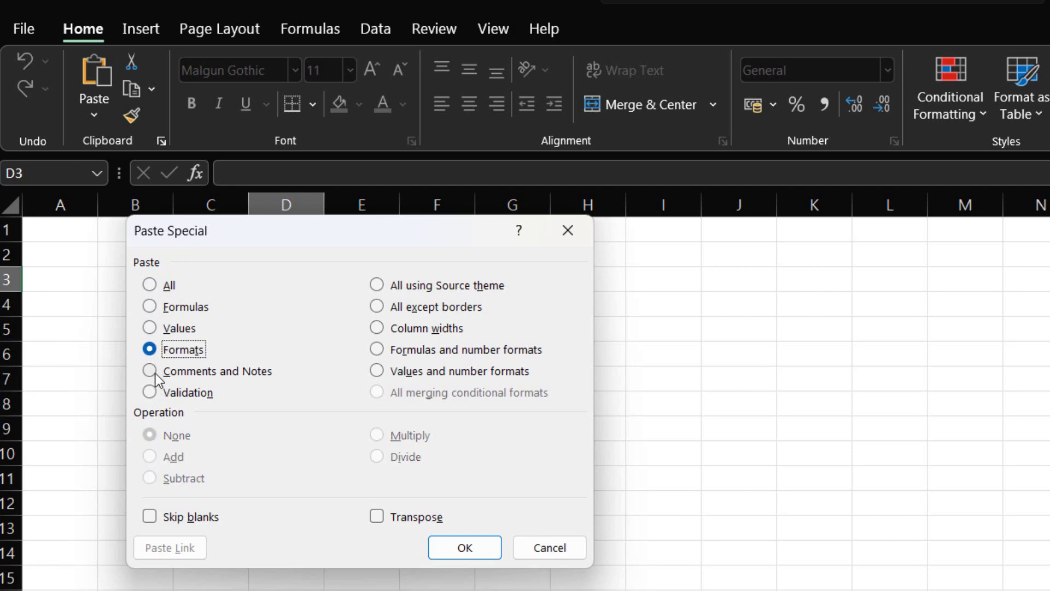
pyautogui.click(155, 374)
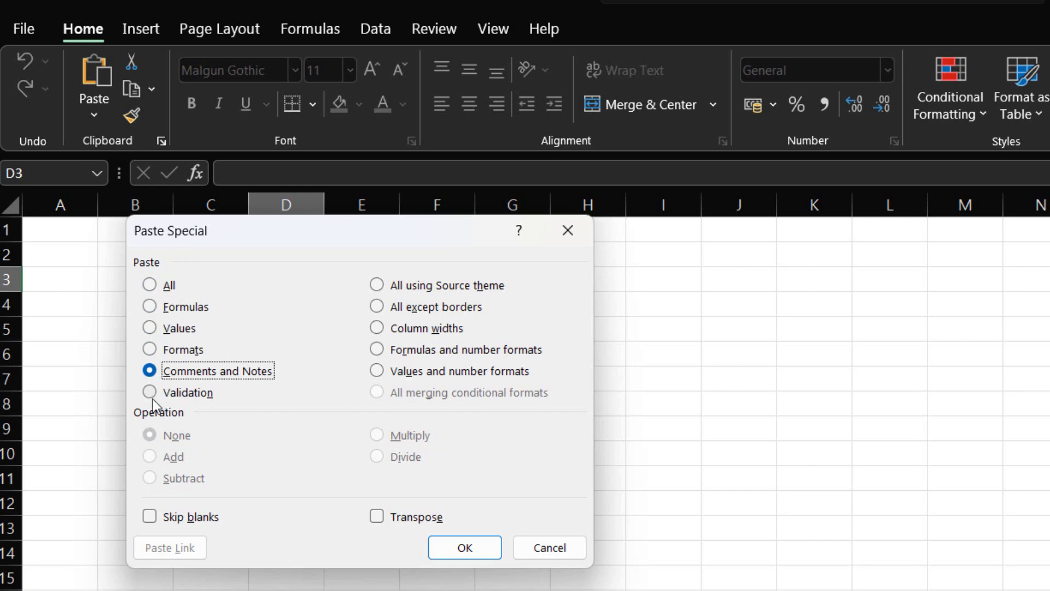
pyautogui.click(149, 392)
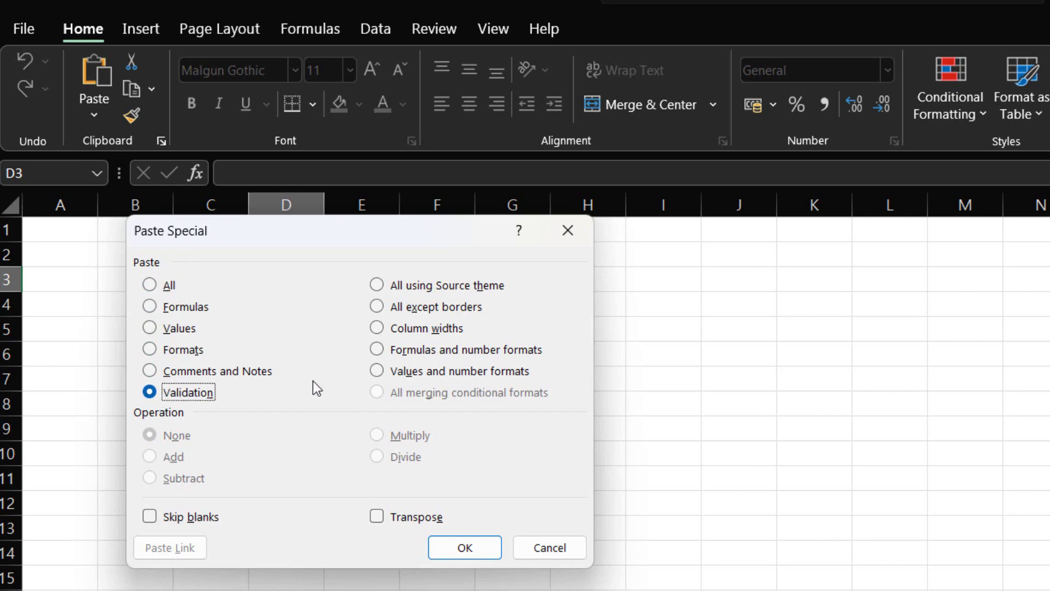
pyautogui.click(390, 287)
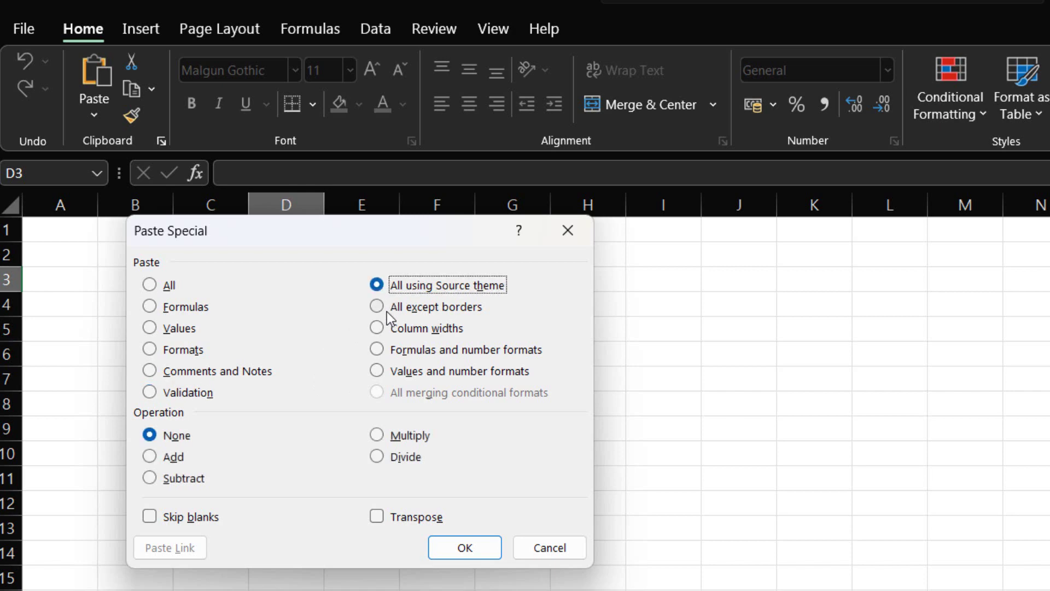
# Step: Cycle through All except borders, Column widths, Formulas and number formats, ending on Values and number formats
pyautogui.click(386, 310)
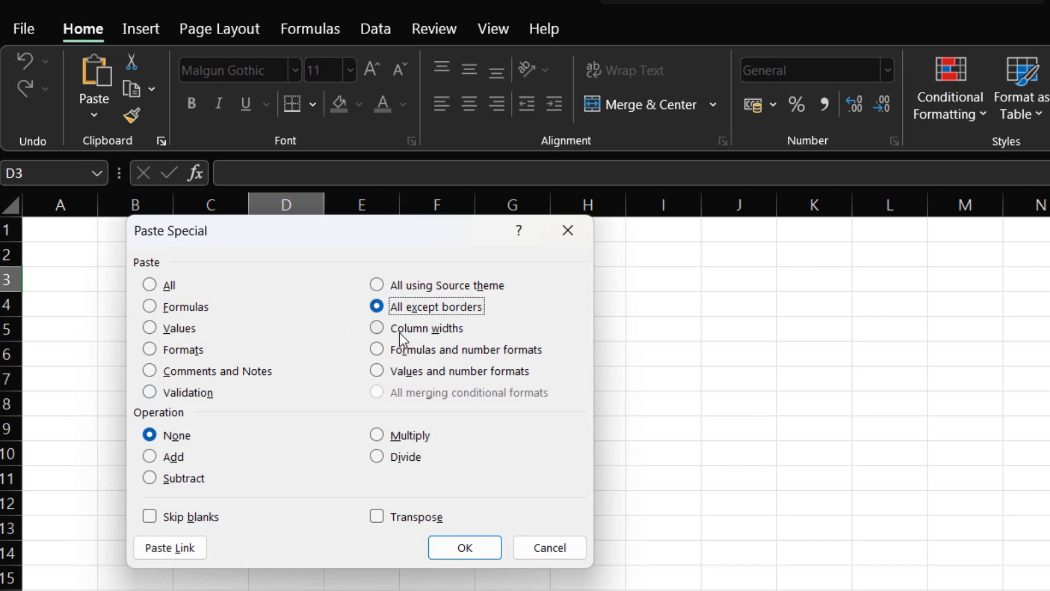
pyautogui.click(401, 333)
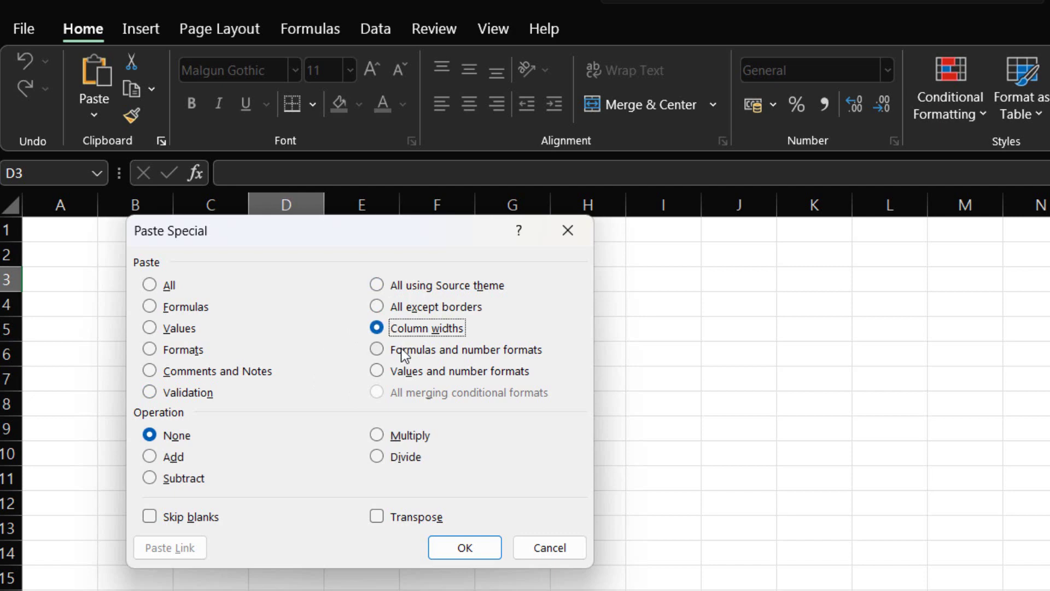
pyautogui.click(404, 355)
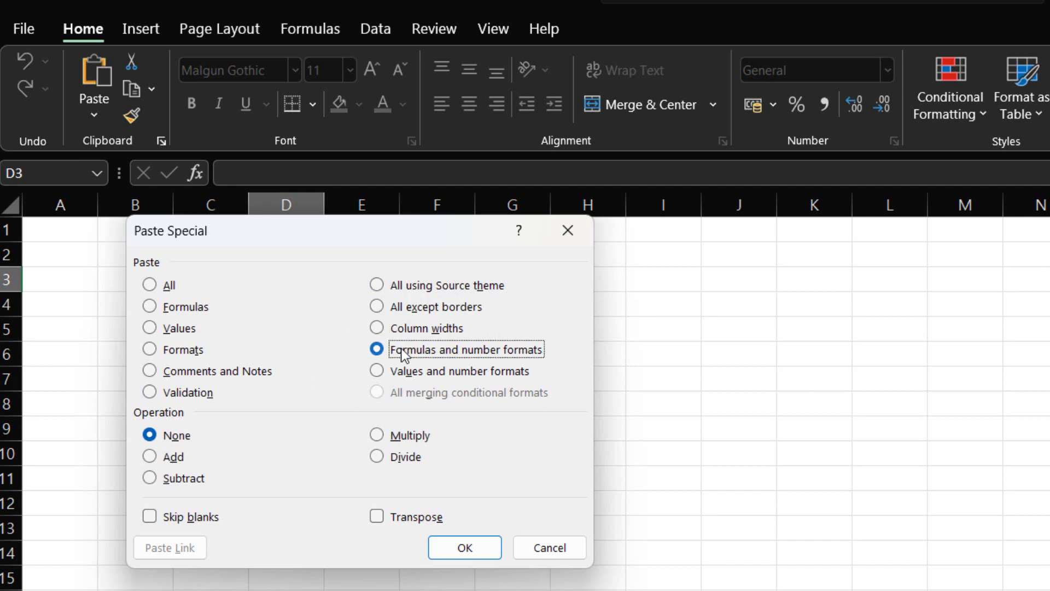
pyautogui.click(419, 371)
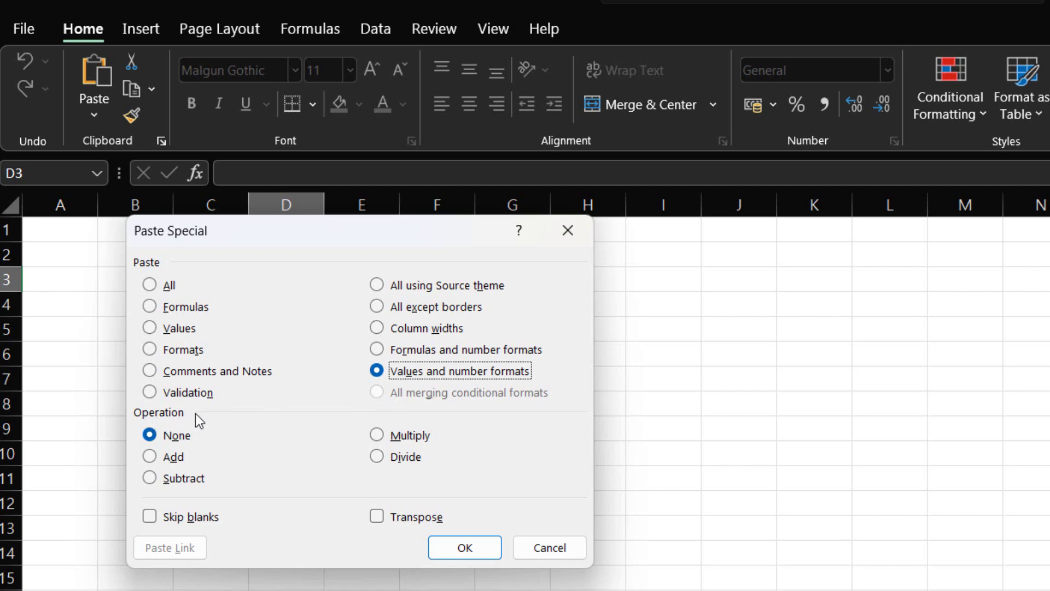
# Step: Cycle the operation through None, Add, Subtract, Multiply to Divide, then tick Skip blanks and Transpose
pyautogui.click(163, 441)
pyautogui.click(159, 455)
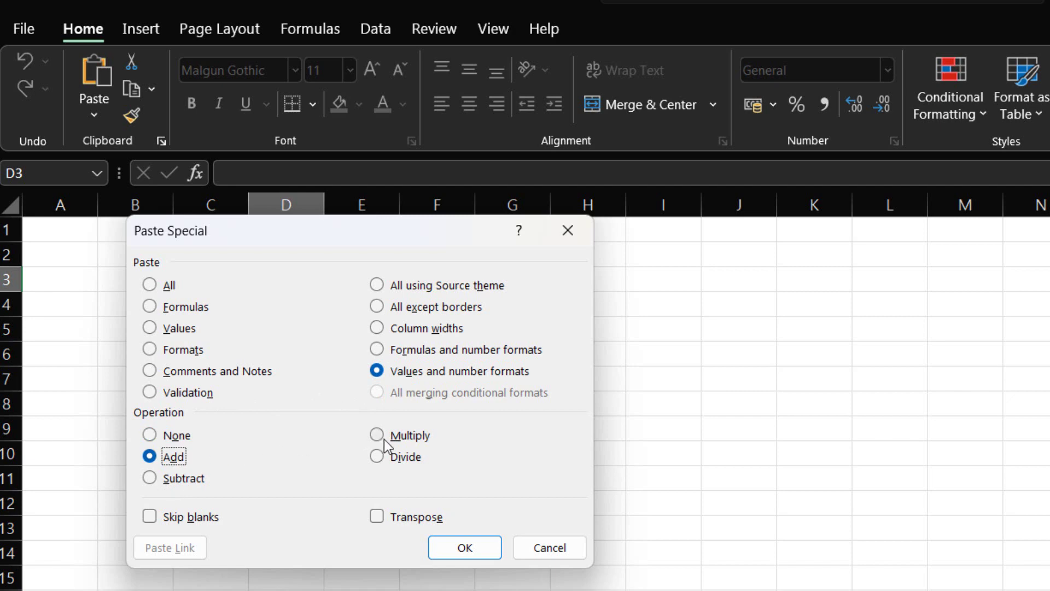
pyautogui.click(186, 481)
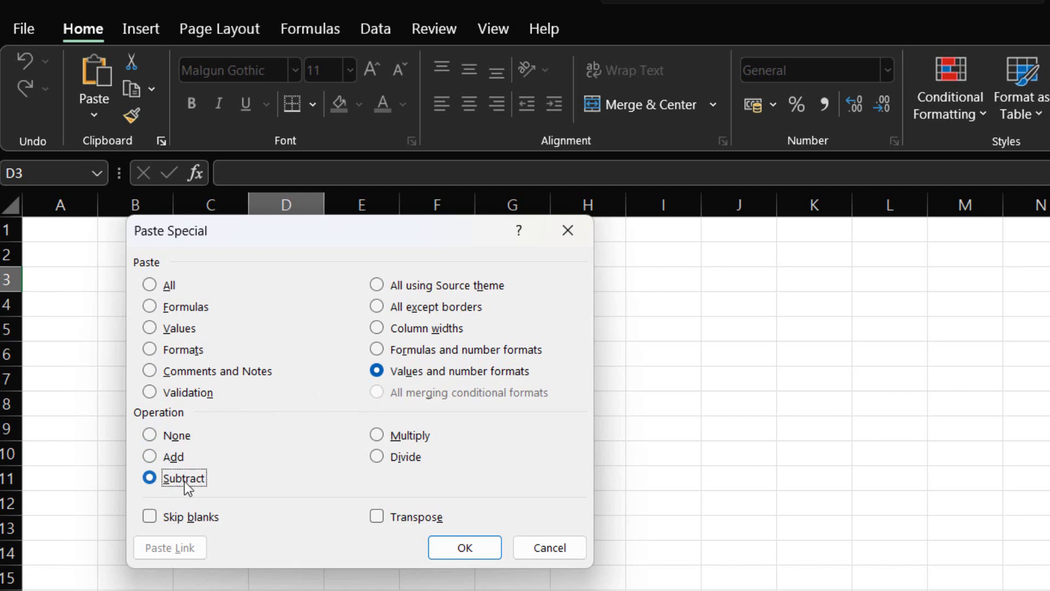
pyautogui.click(386, 439)
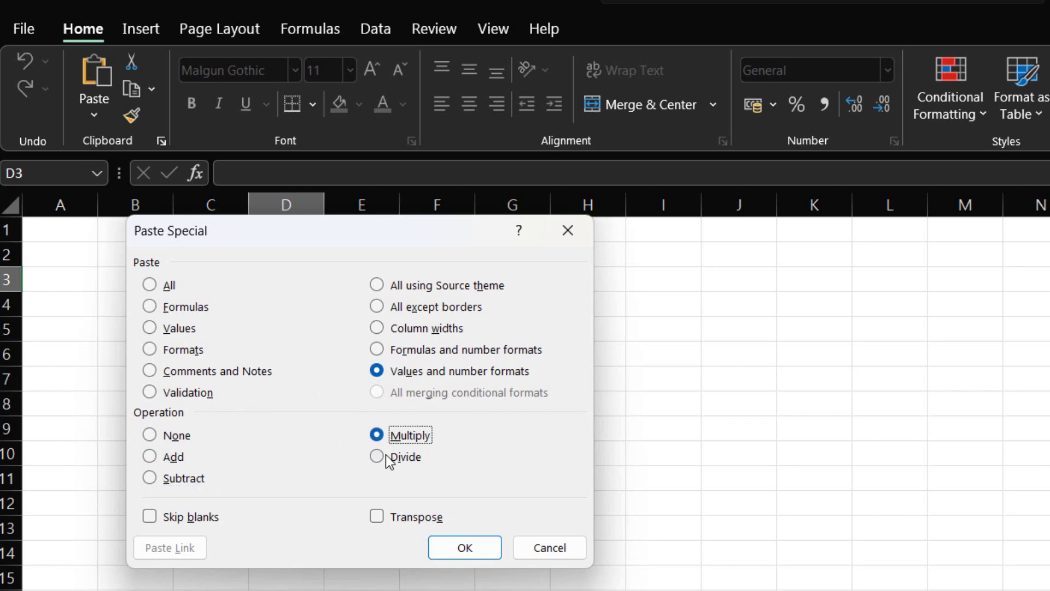
pyautogui.click(387, 461)
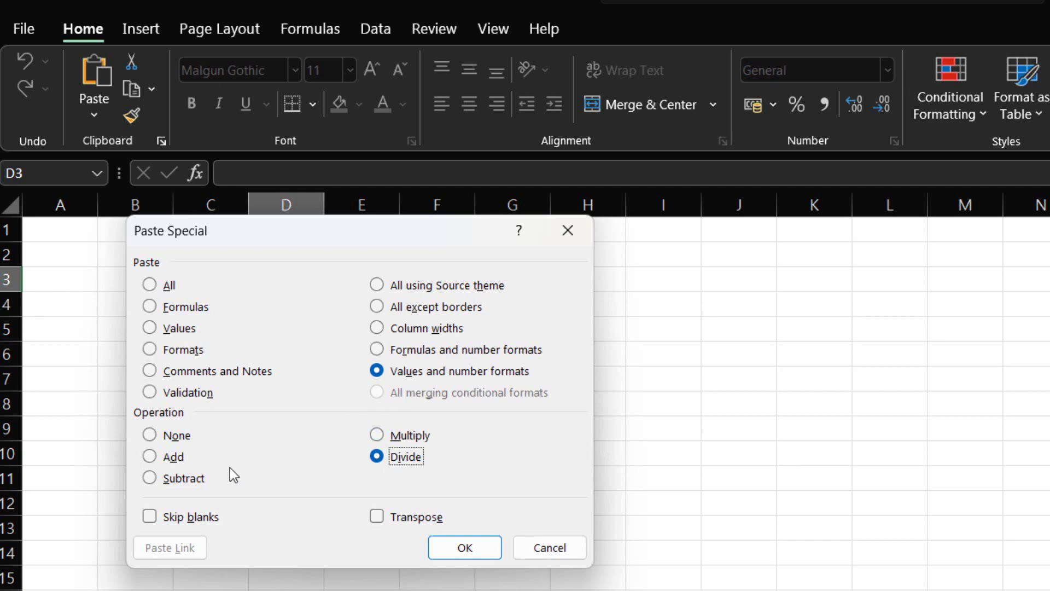
pyautogui.click(159, 515)
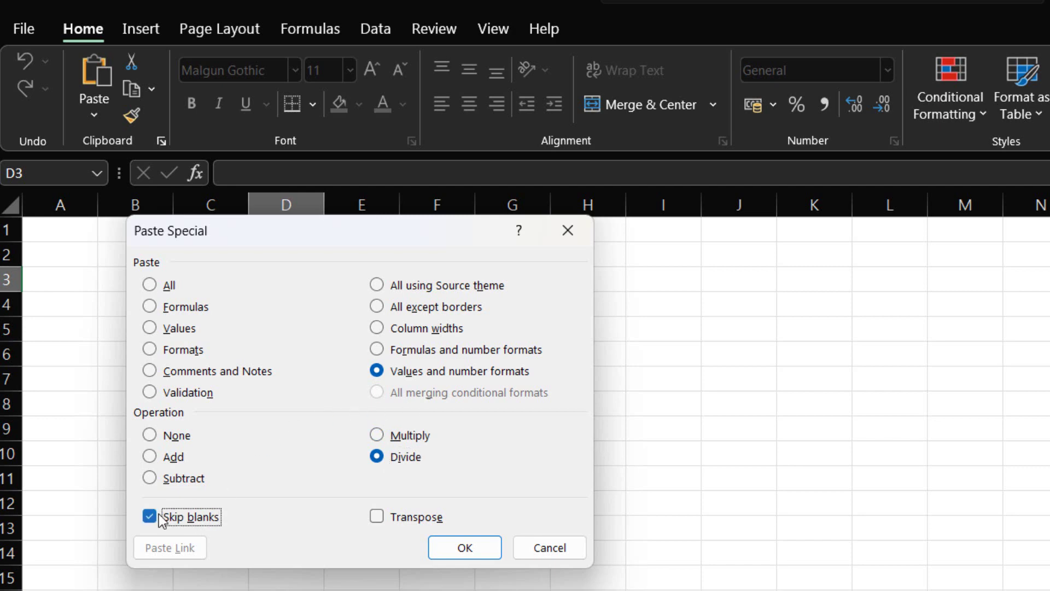
pyautogui.click(377, 517)
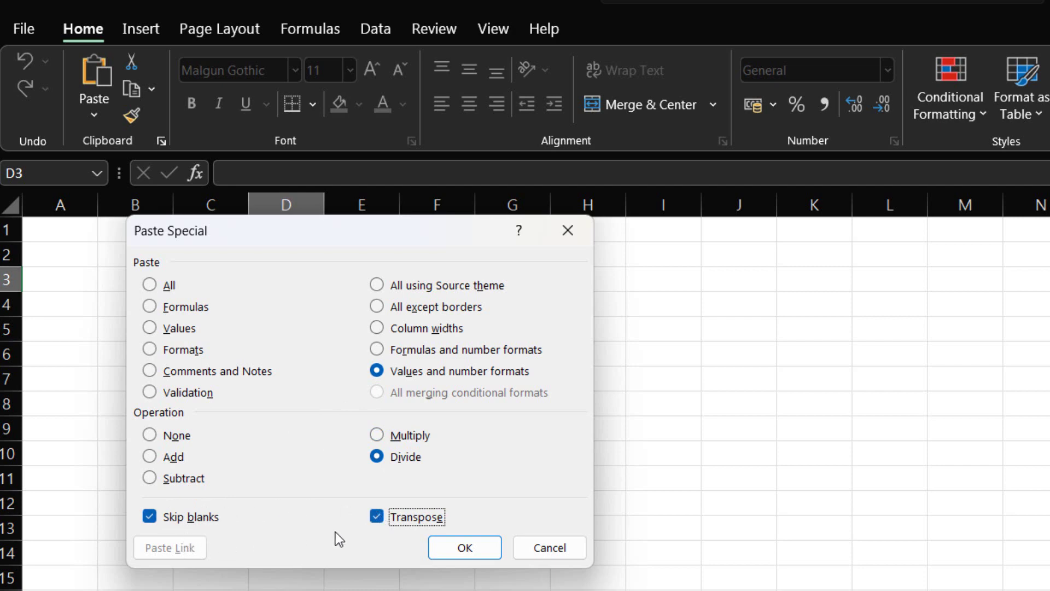
# Step: Confirm the Paste Special settings to paste the block transposed into D3:M8
pyautogui.click(471, 551)
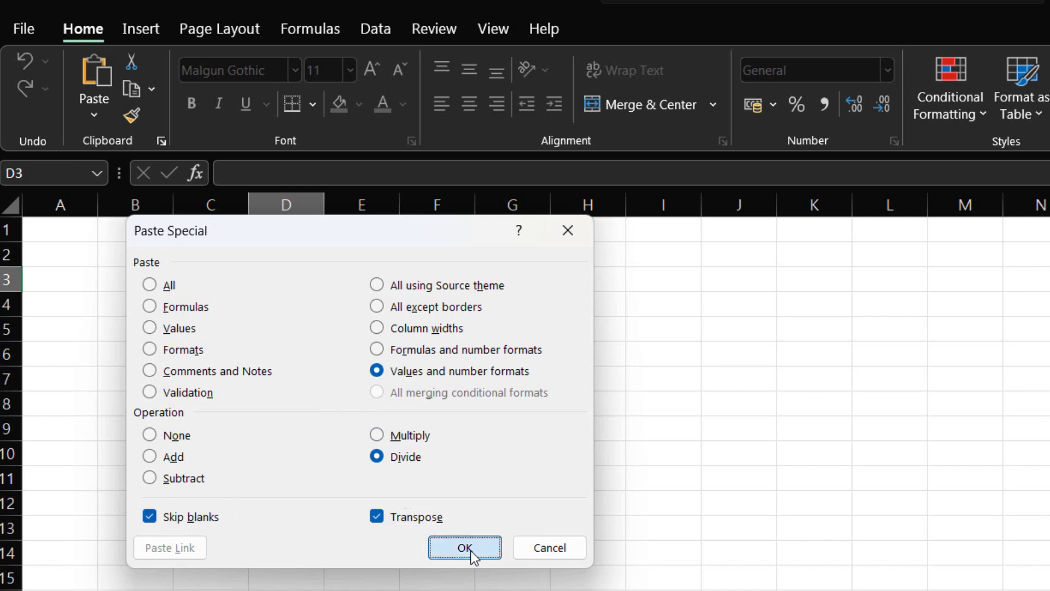